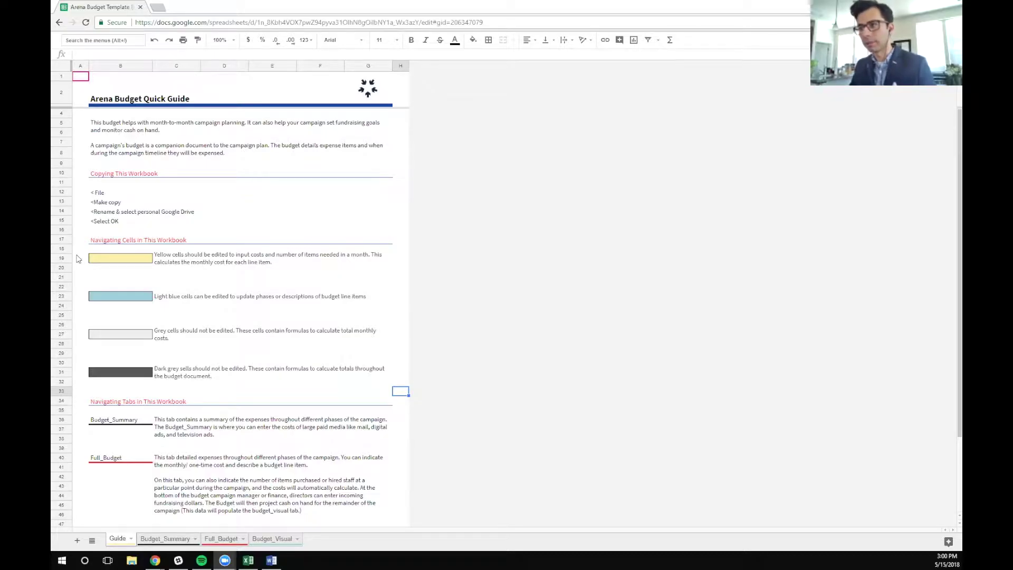
# Review the Guide sheet's cell colour legend, covering the yellow, light blue, grey and dark grey cells
pyautogui.moveTo(77, 258); pyautogui.dragTo(81, 381)
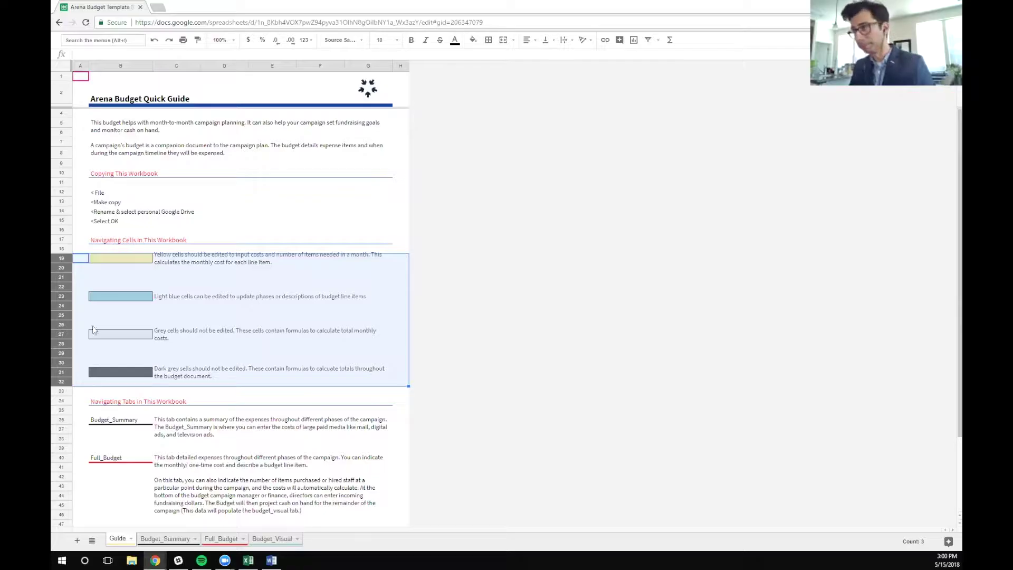
pyautogui.click(115, 299)
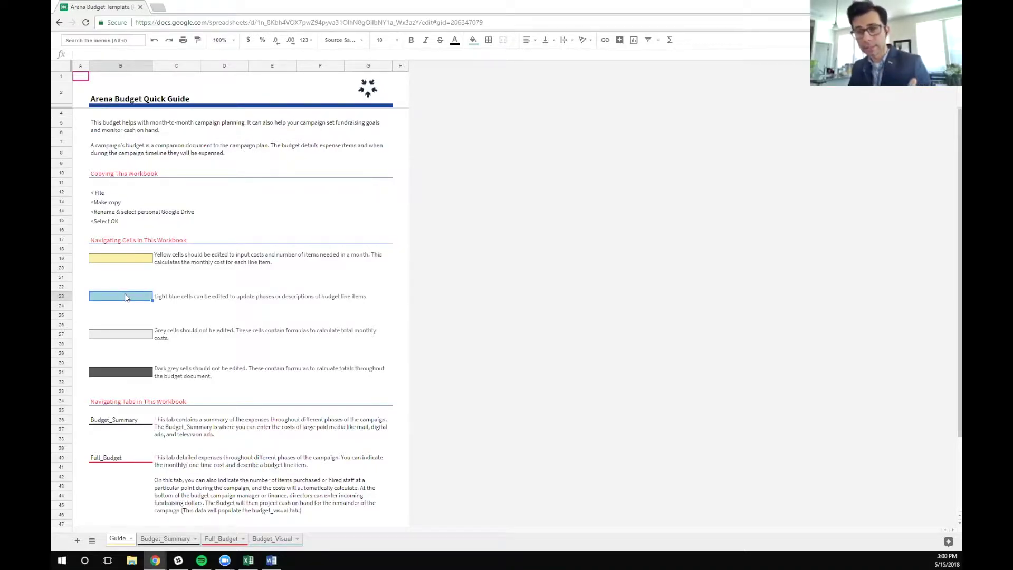
pyautogui.click(131, 337)
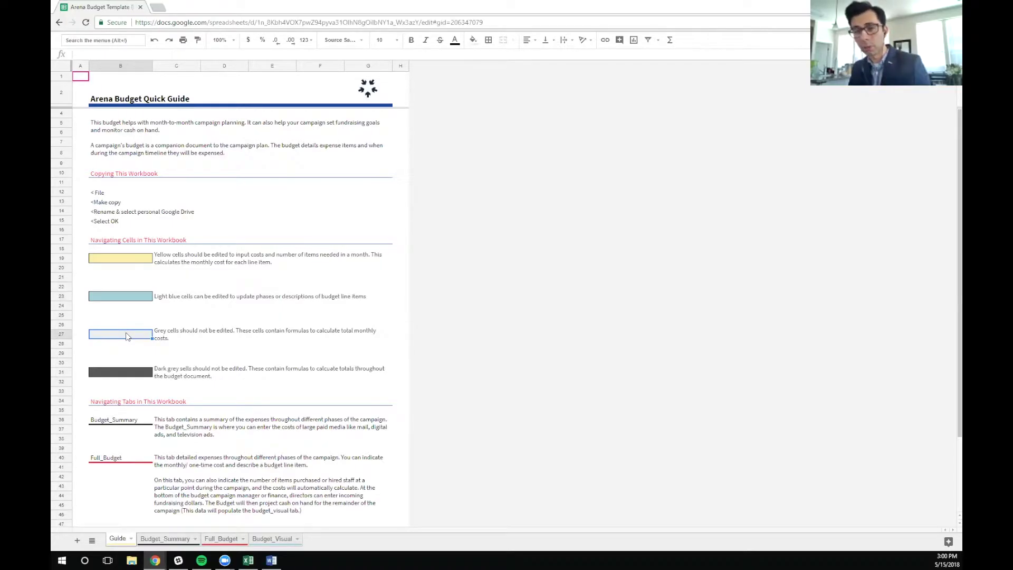
pyautogui.click(139, 375)
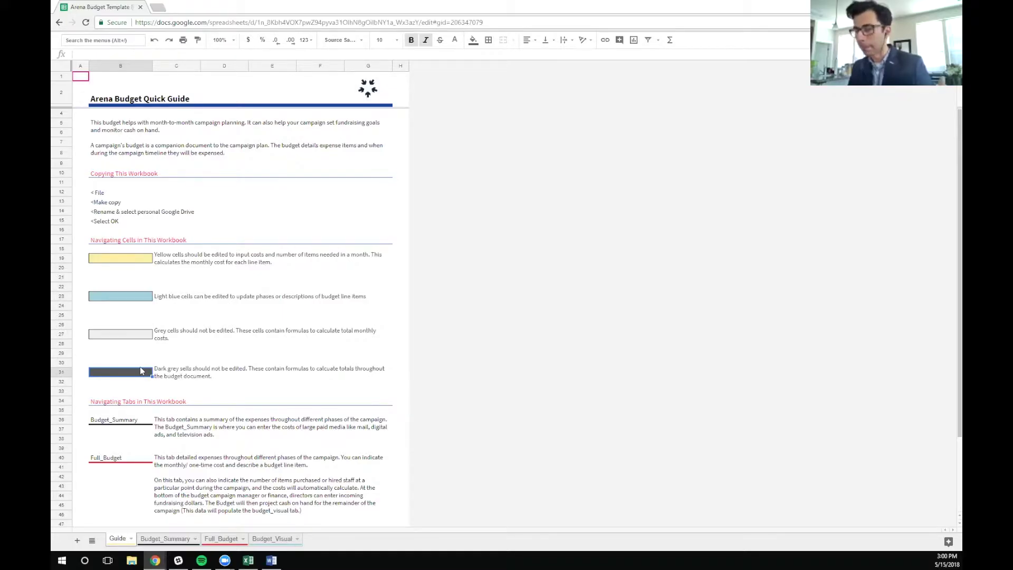
# Review the Guide sheet's sections on navigating tabs in the workbook and helpful tips in the doc
pyautogui.scroll(-3, 146, 365)
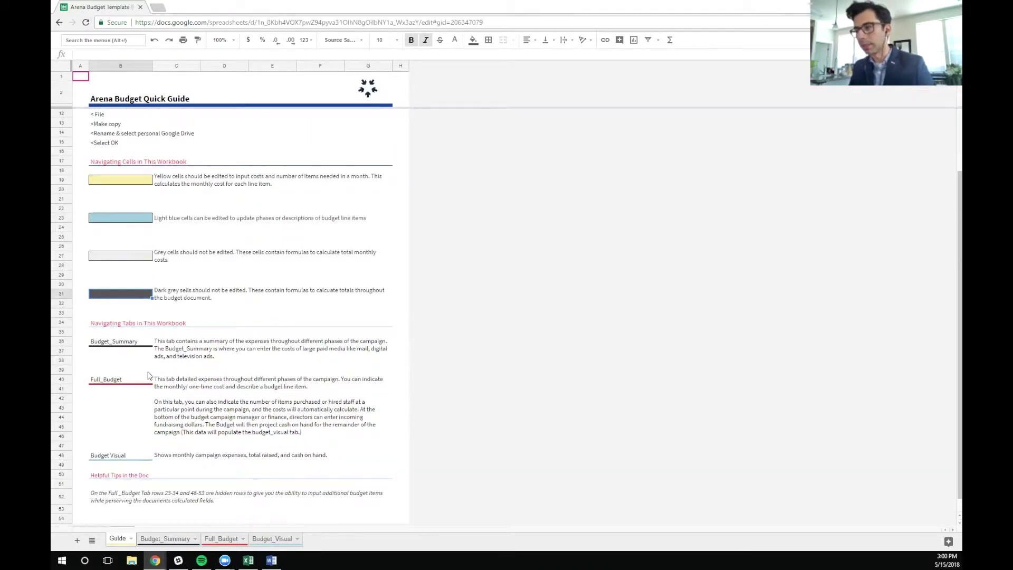
pyautogui.moveTo(140, 305); pyautogui.dragTo(388, 451)
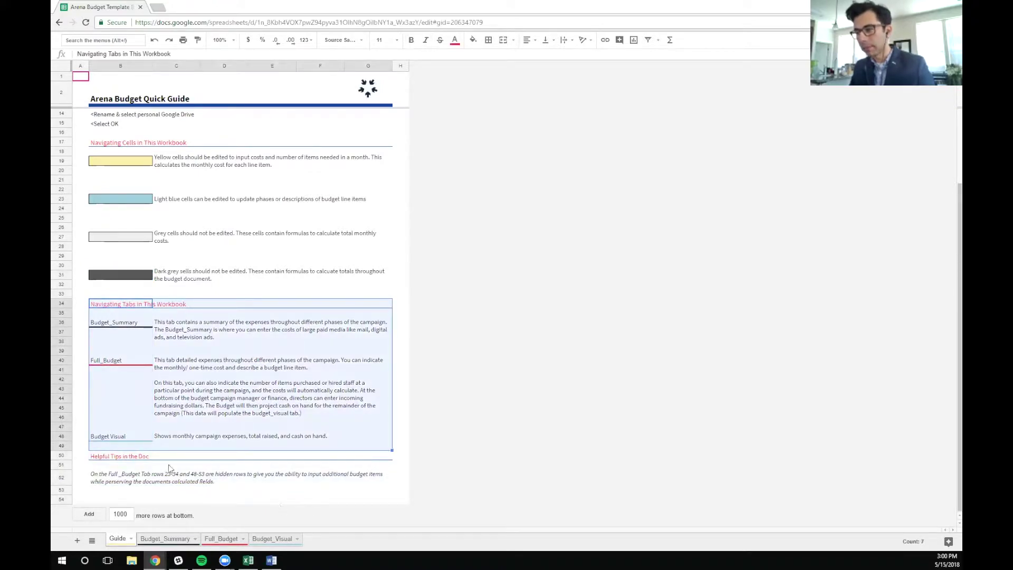
pyautogui.moveTo(98, 457); pyautogui.dragTo(368, 512)
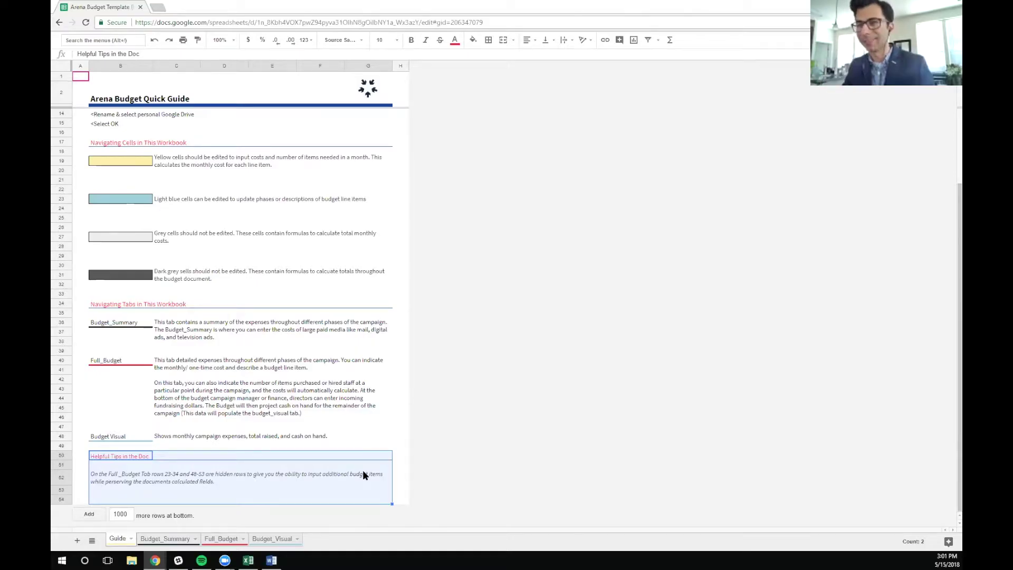
pyautogui.click(218, 428)
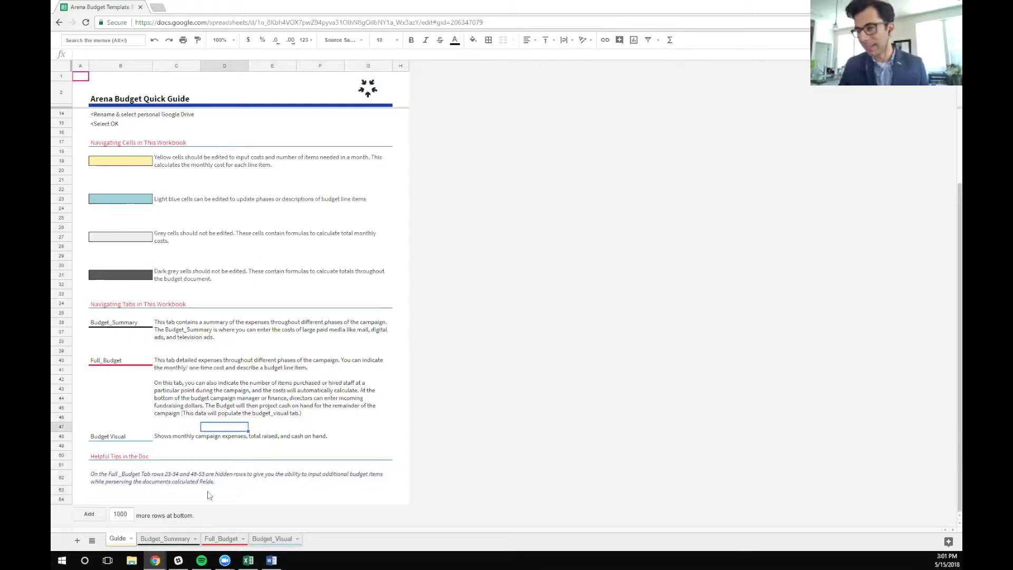
# Open the Budget_Summary sheet and examine the Phase 1, Phase 2, Phase 3, Total and % of Total columns
pyautogui.click(172, 537)
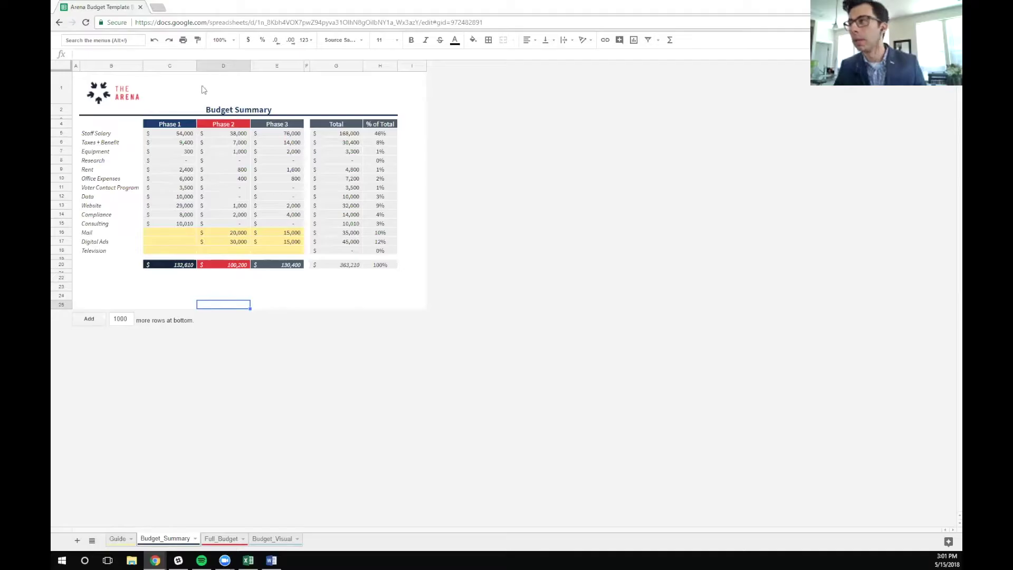
pyautogui.click(169, 126)
pyautogui.moveTo(176, 160); pyautogui.dragTo(174, 250)
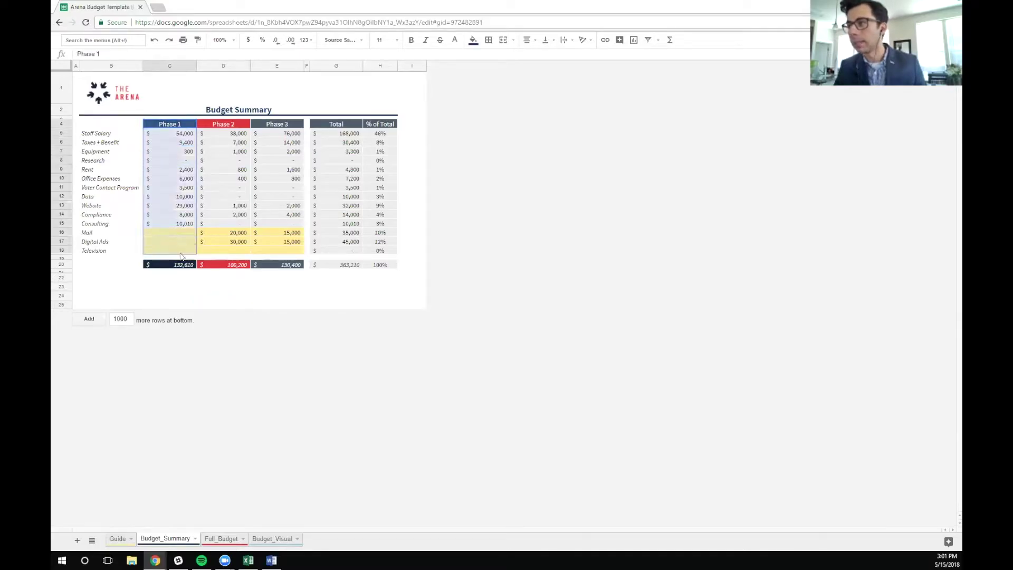
pyautogui.moveTo(223, 126); pyautogui.dragTo(223, 253)
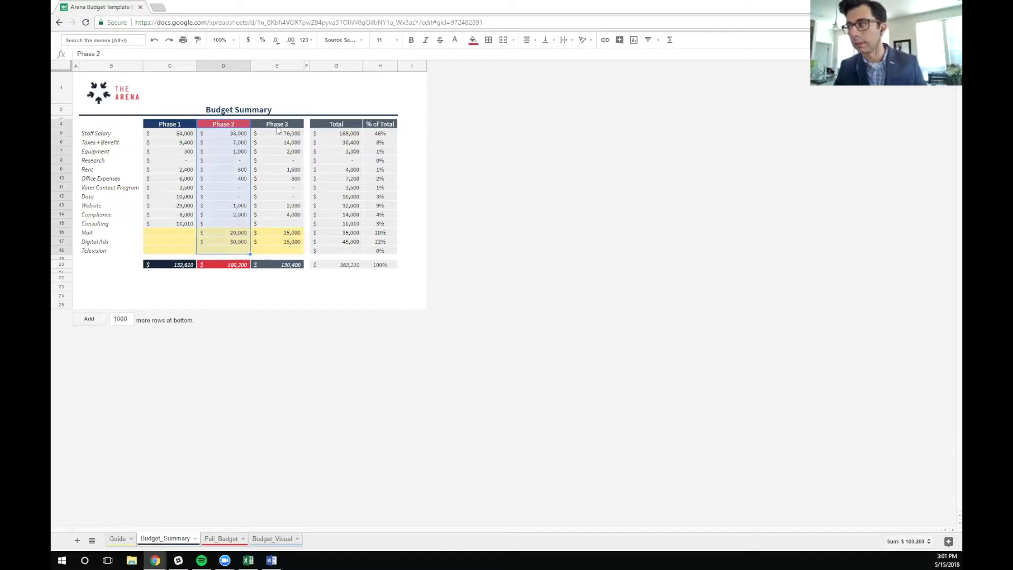
pyautogui.moveTo(278, 127); pyautogui.dragTo(279, 252)
pyautogui.moveTo(343, 127); pyautogui.dragTo(349, 253)
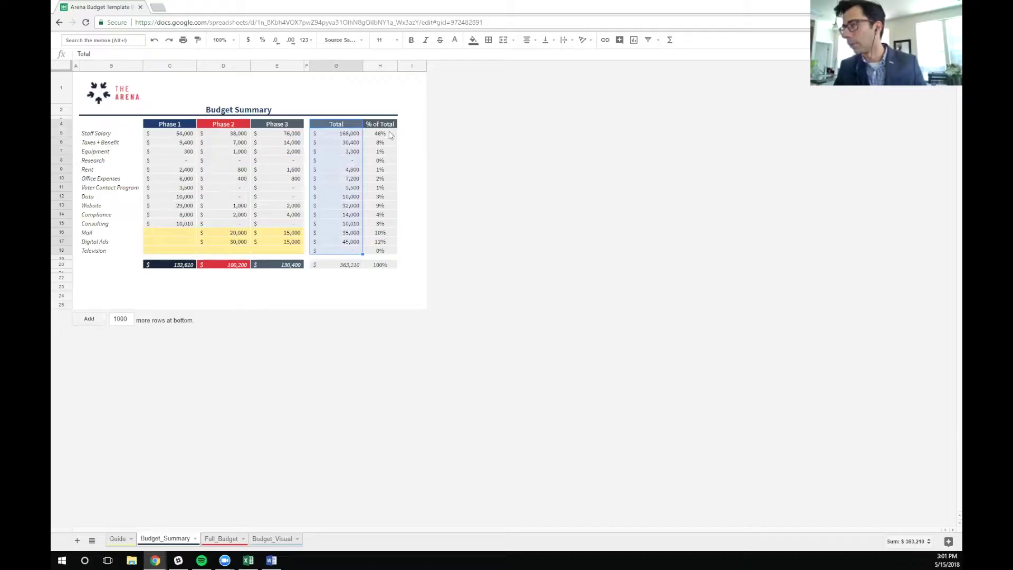
pyautogui.moveTo(387, 134); pyautogui.dragTo(387, 143)
pyautogui.moveTo(387, 195); pyautogui.dragTo(384, 255)
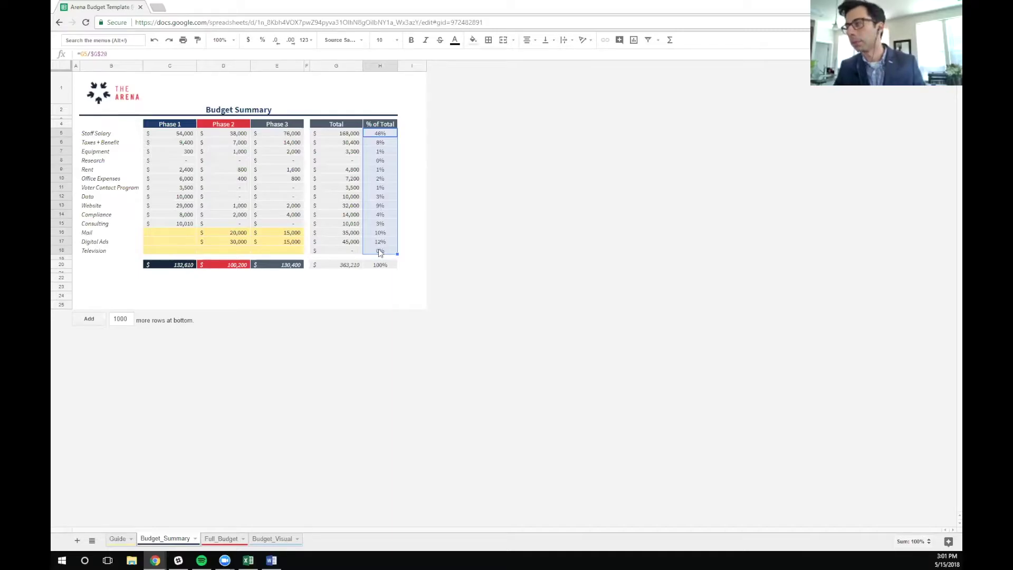
# Examine the summary's bottom totals row and the yellow input cells for Mail, Digital Ads and Television
pyautogui.moveTo(169, 266); pyautogui.dragTo(323, 266)
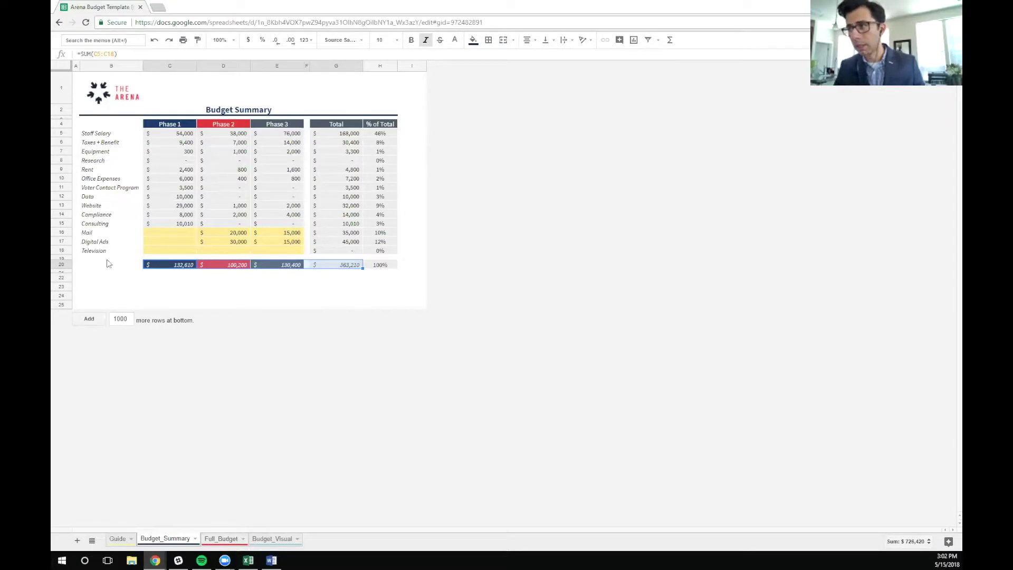
pyautogui.moveTo(159, 233); pyautogui.dragTo(282, 256)
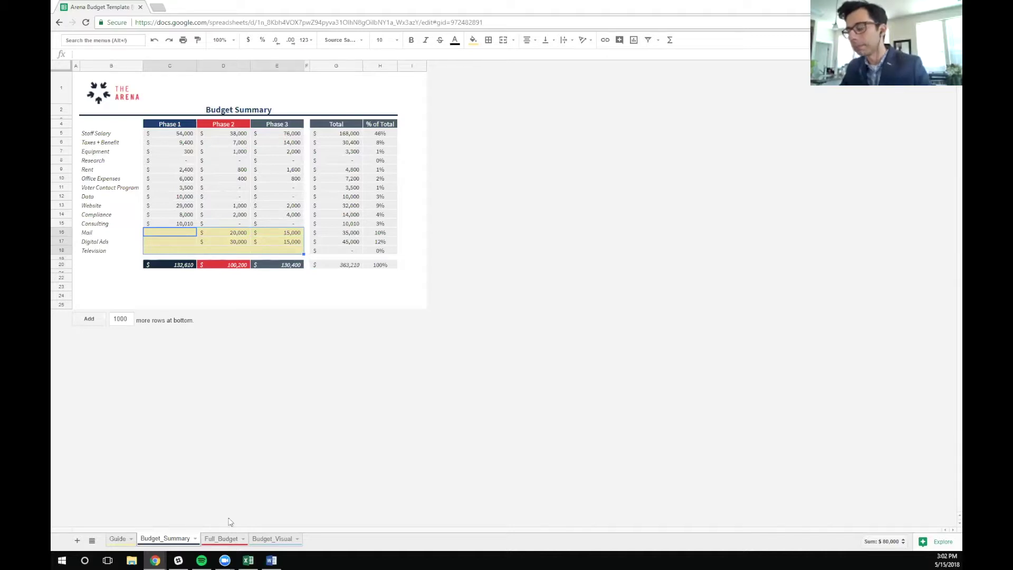
pyautogui.click(223, 305)
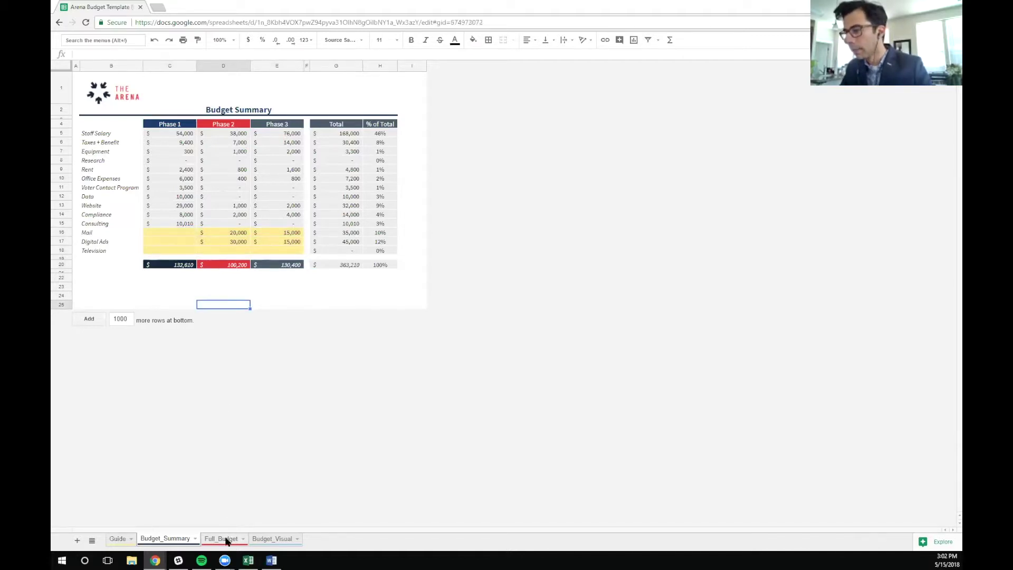
# Open the Full_Budget sheet and highlight the columns from Category through Description
pyautogui.click(226, 539)
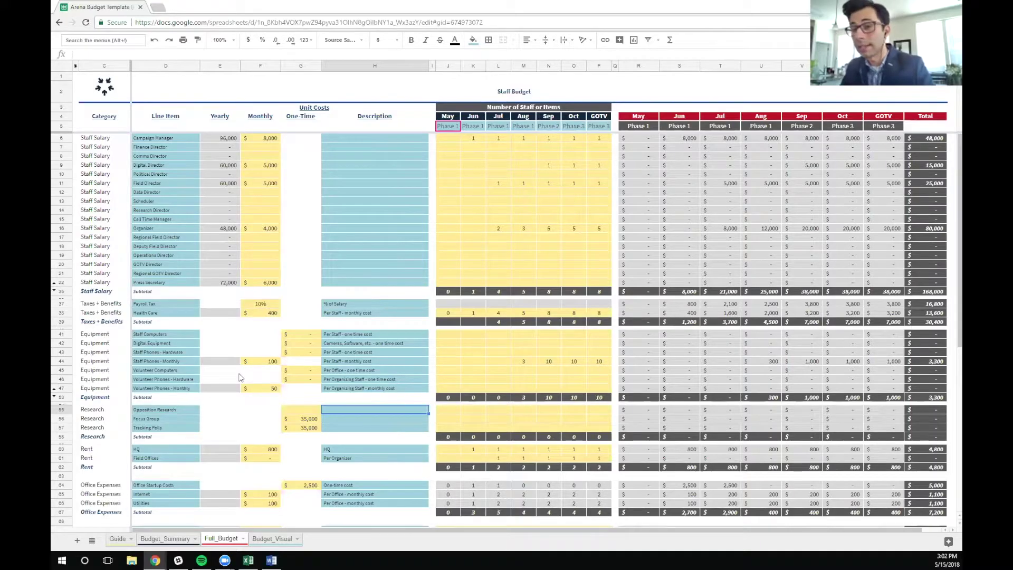
pyautogui.moveTo(104, 67); pyautogui.dragTo(349, 69)
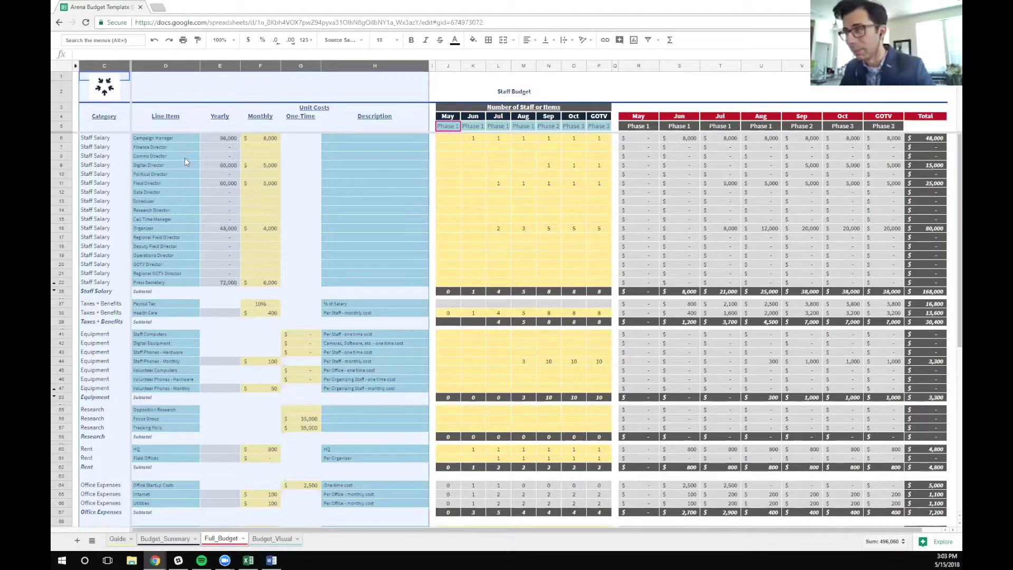
# Clear the staff line items from Scheduler to Press Secretary and the monthly costs from row 12 to 22, and undo both deletions
pyautogui.moveTo(185, 201); pyautogui.dragTo(187, 286)
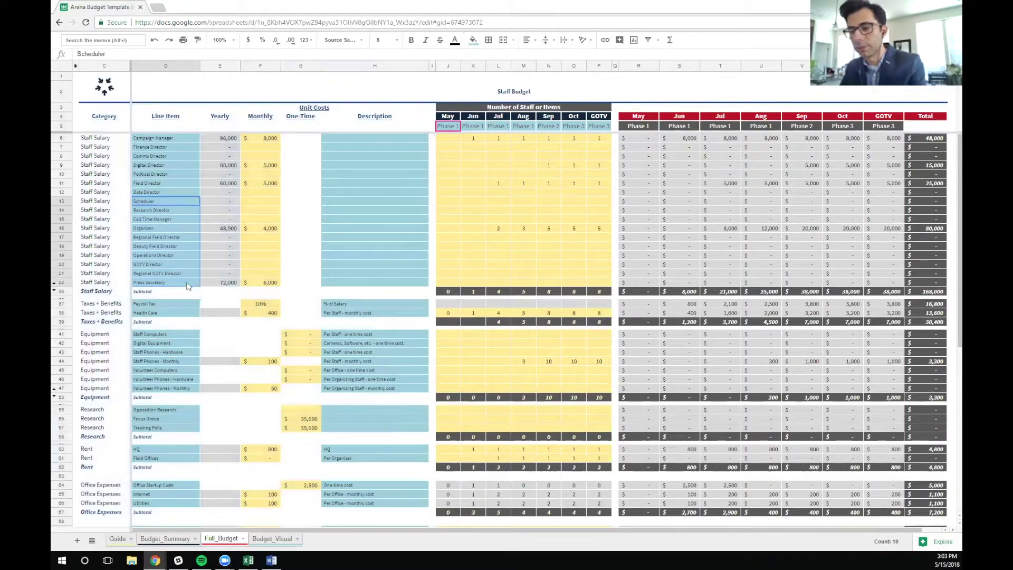
pyautogui.moveTo(264, 192); pyautogui.dragTo(260, 283)
pyautogui.press('Delete')
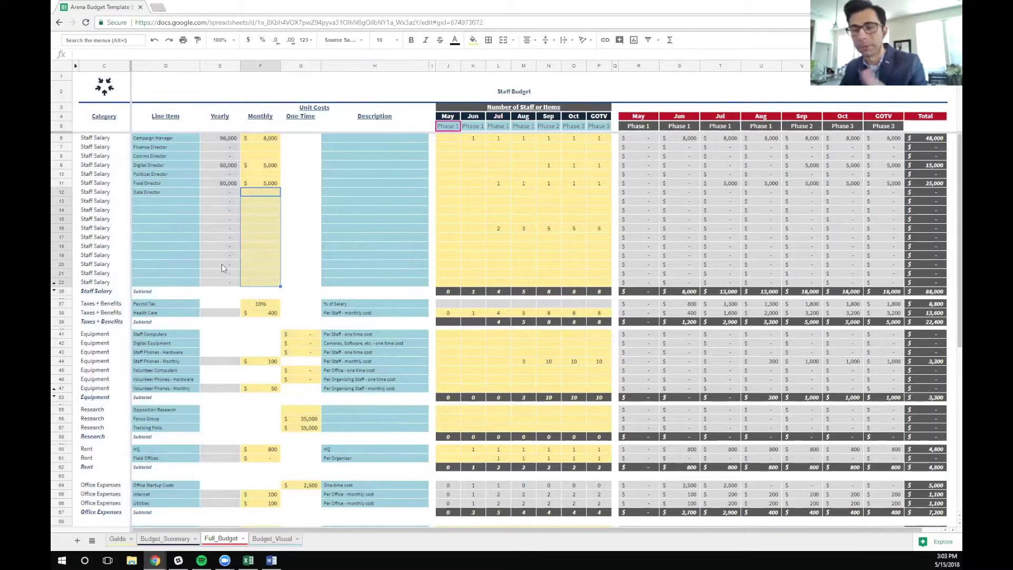
pyautogui.hotkey('ctrl', 'z')
pyautogui.hotkey('ctrl', 'z')
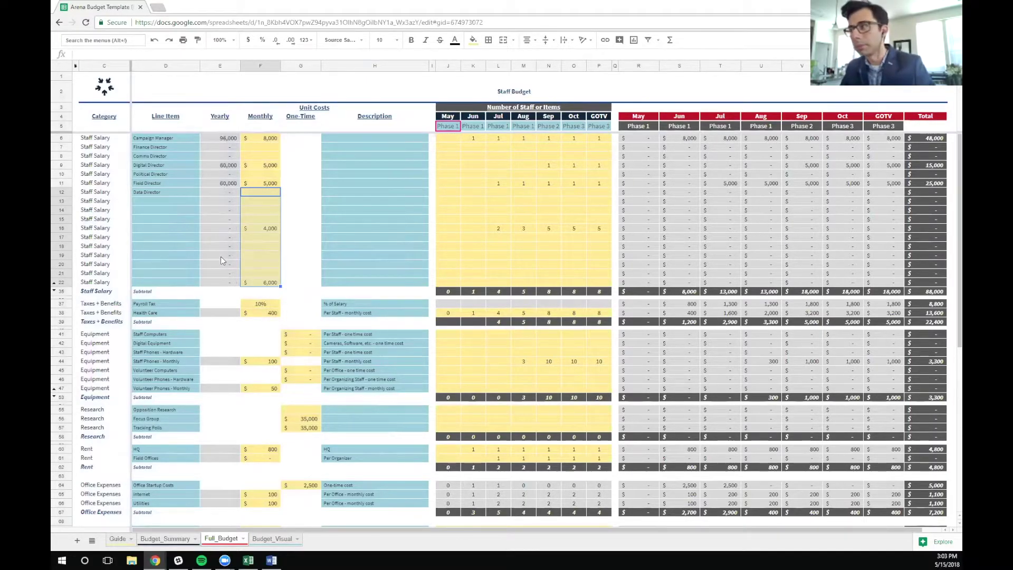
# Examine the Description column and the Monthly unit cost column of the full budget
pyautogui.click(287, 220)
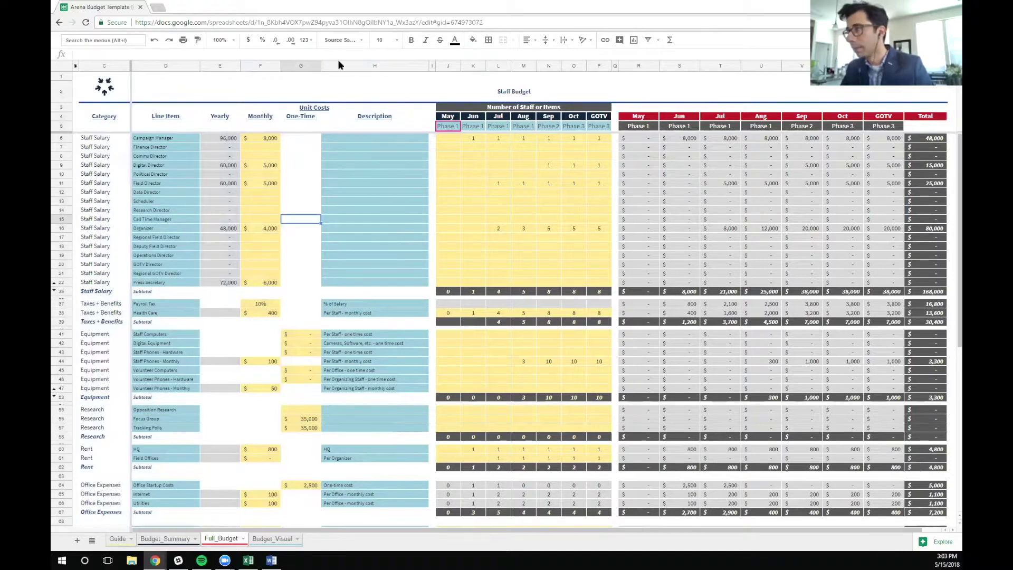
pyautogui.click(357, 64)
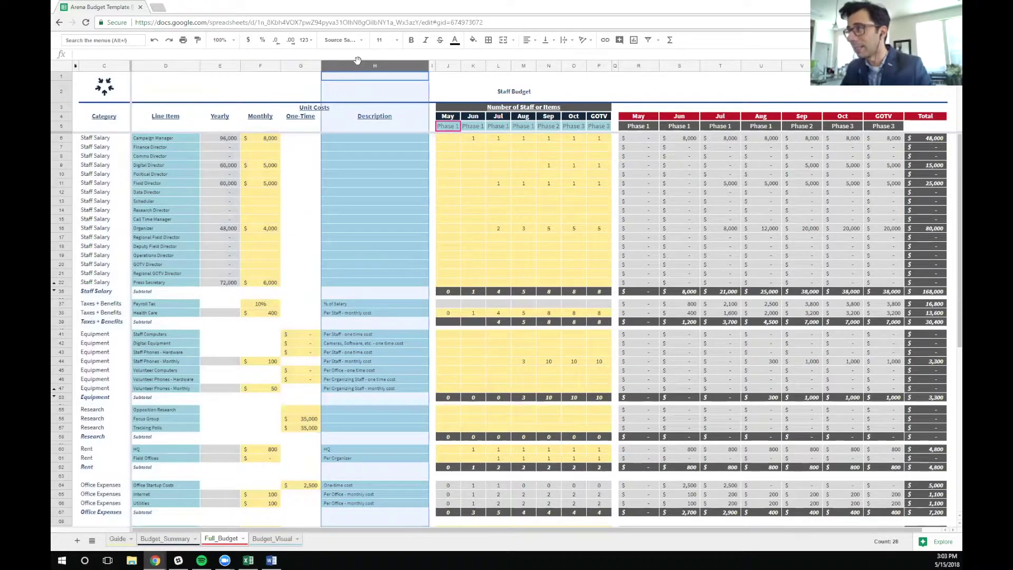
pyautogui.click(251, 66)
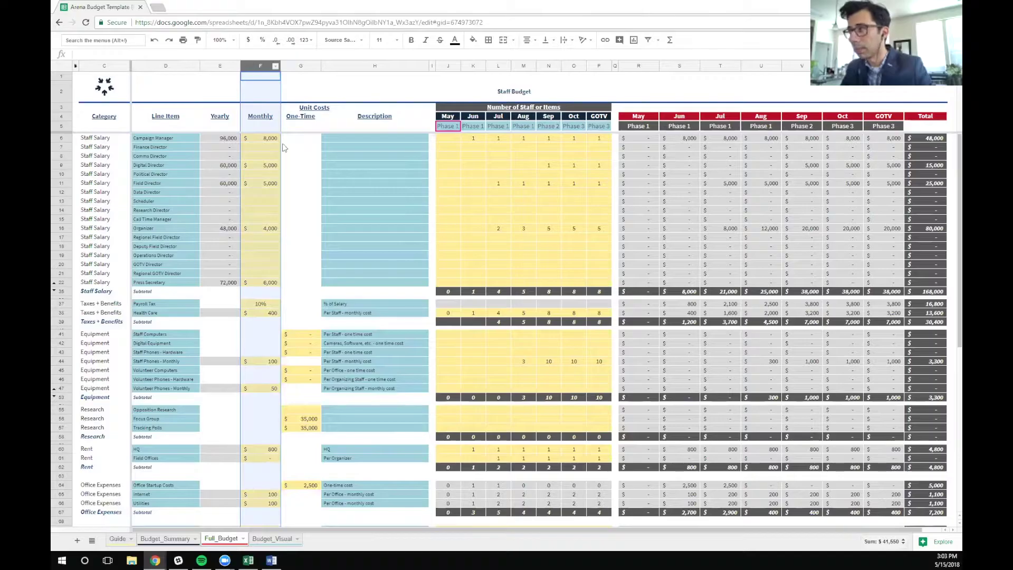
# Clear the Campaign Manager's monthly cost, check the linked yearly cost formula, and undo the deletion
pyautogui.click(267, 139)
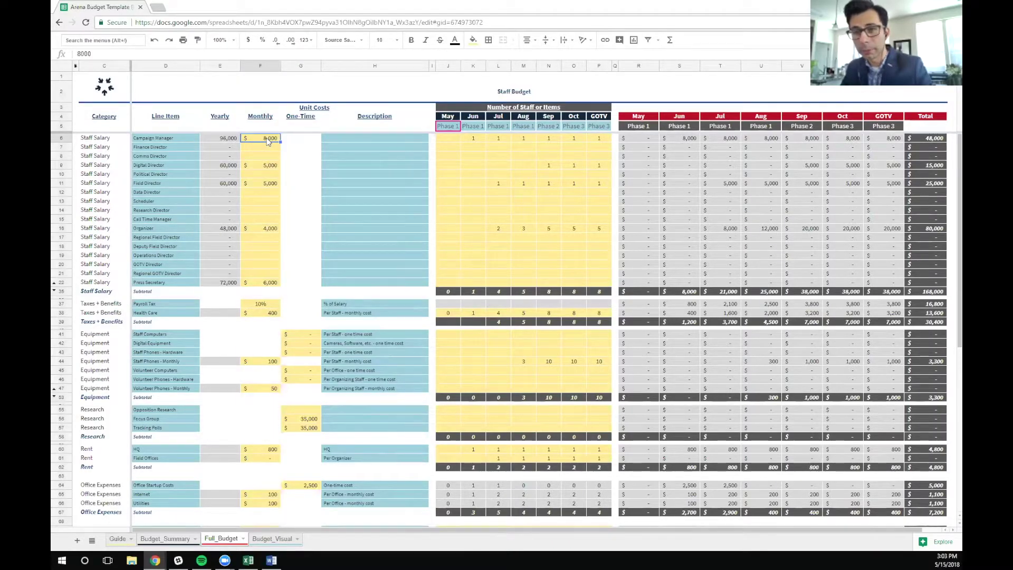
pyautogui.press('Delete')
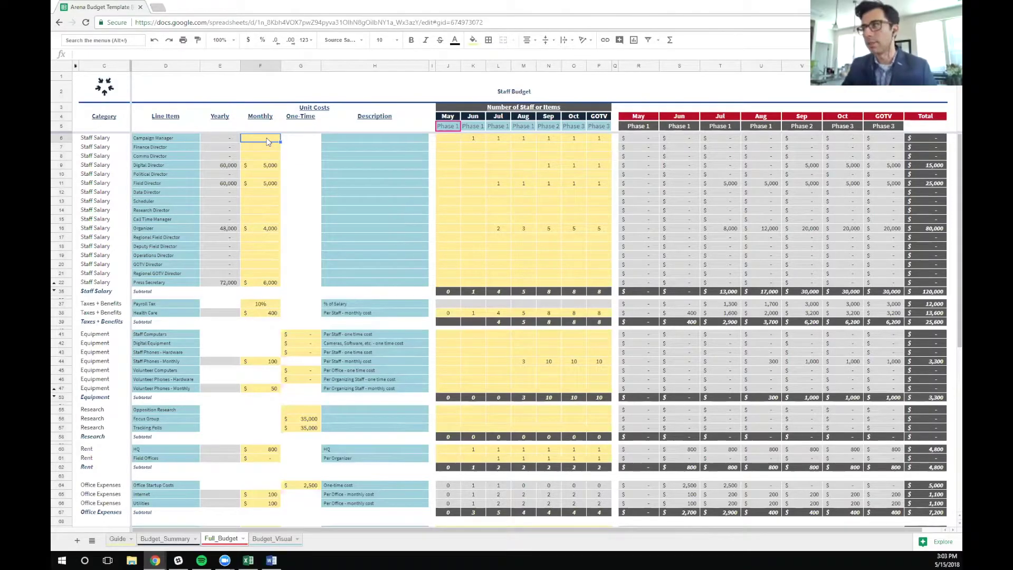
pyautogui.click(217, 138)
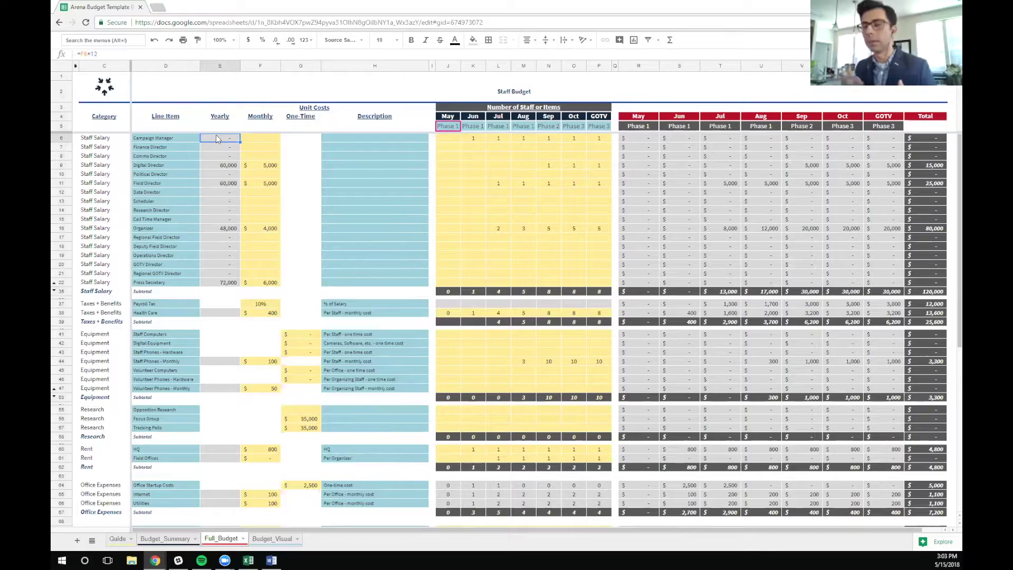
pyautogui.hotkey('ctrl', 'z')
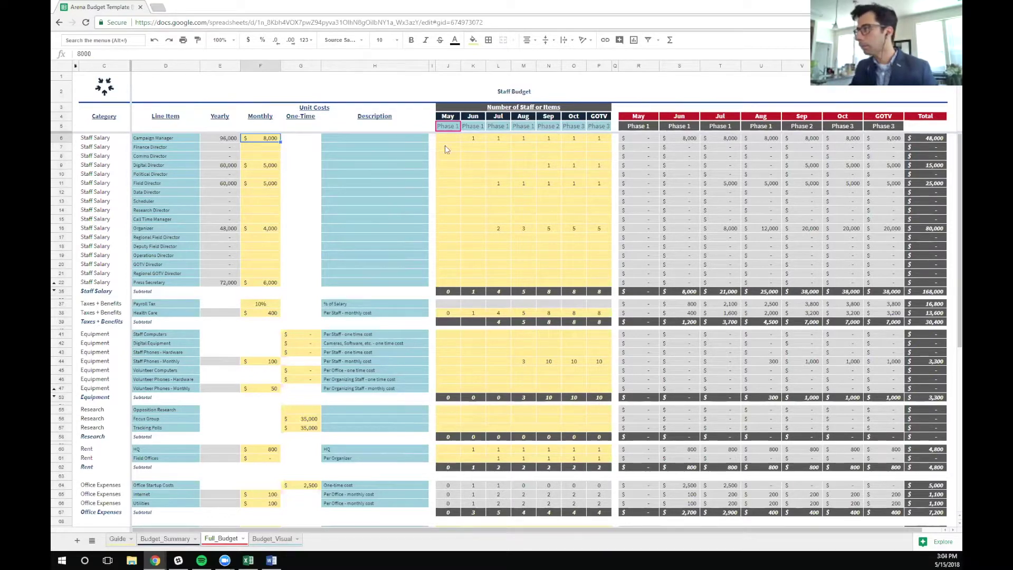
# Examine the Number of Staff or Items columns from May to GOTV, including the Digital Director, Field Director and Organizer entries
pyautogui.moveTo(448, 66); pyautogui.dragTo(597, 70)
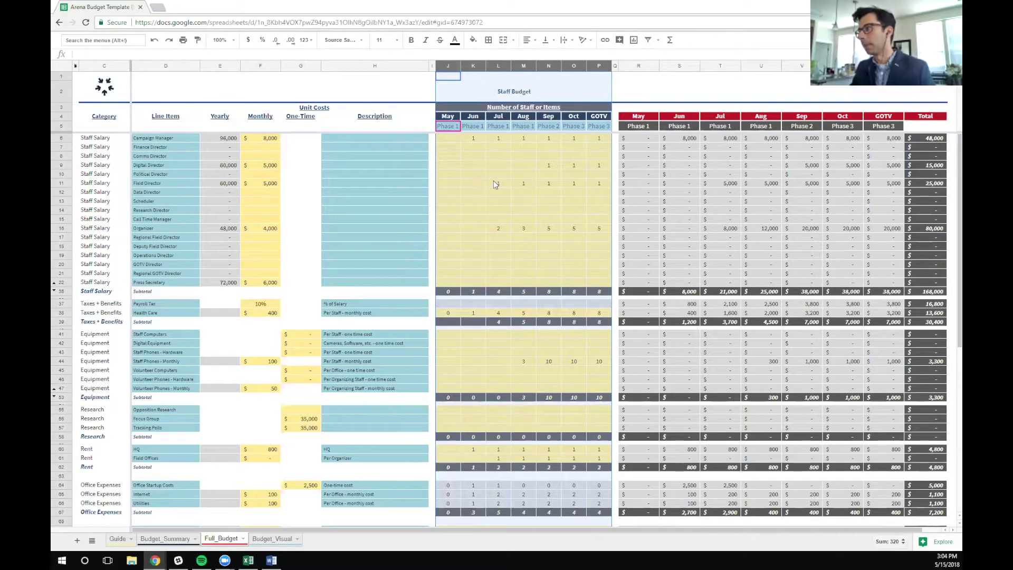
pyautogui.click(513, 166)
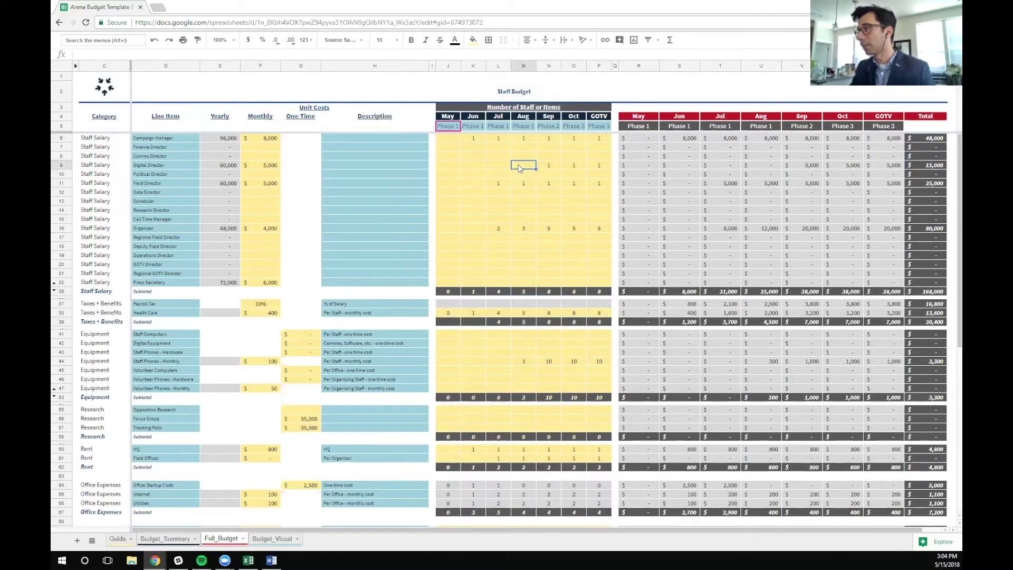
pyautogui.moveTo(498, 184); pyautogui.dragTo(601, 185)
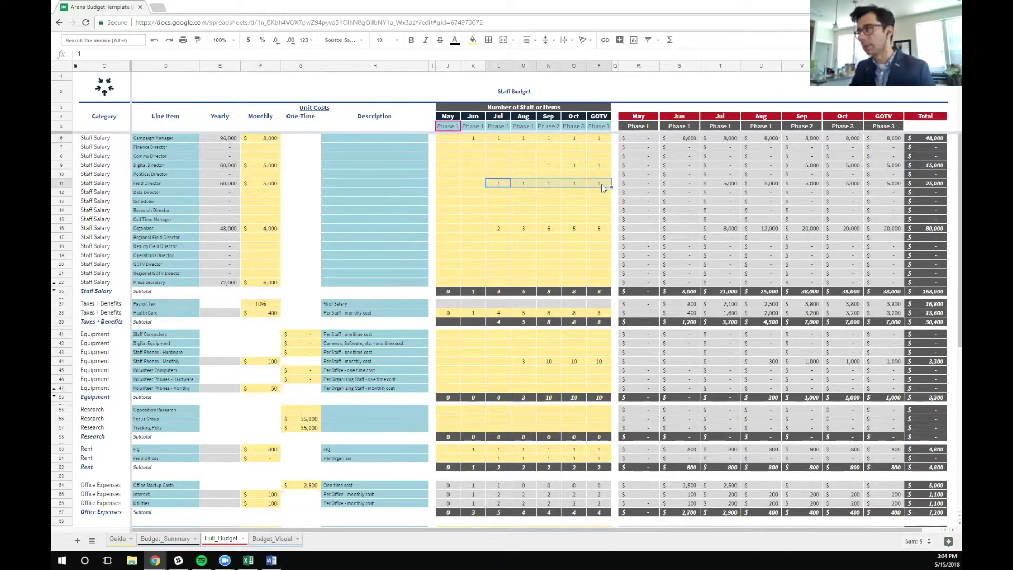
pyautogui.click(495, 230)
pyautogui.moveTo(496, 233); pyautogui.dragTo(597, 226)
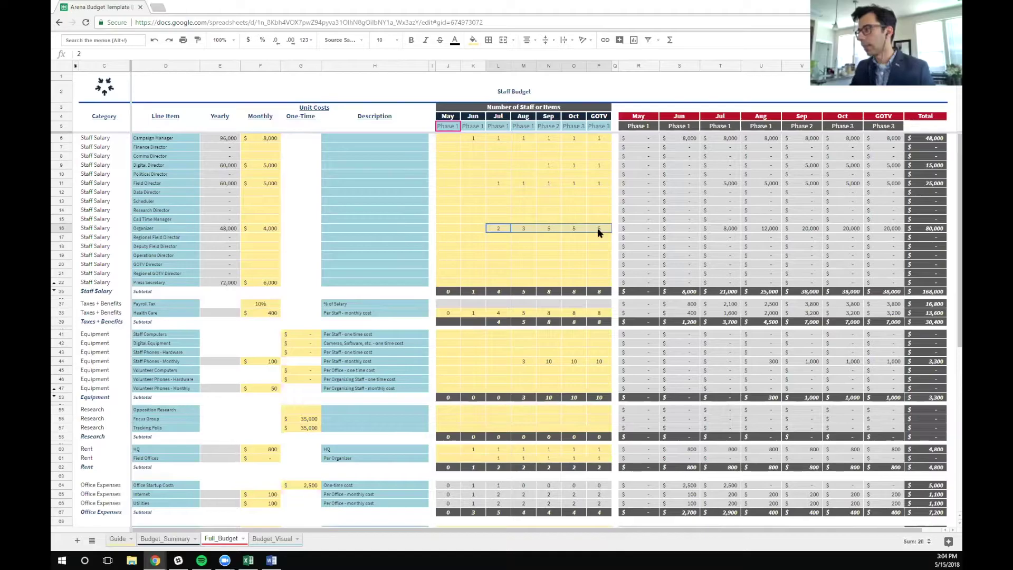
pyautogui.click(65, 228)
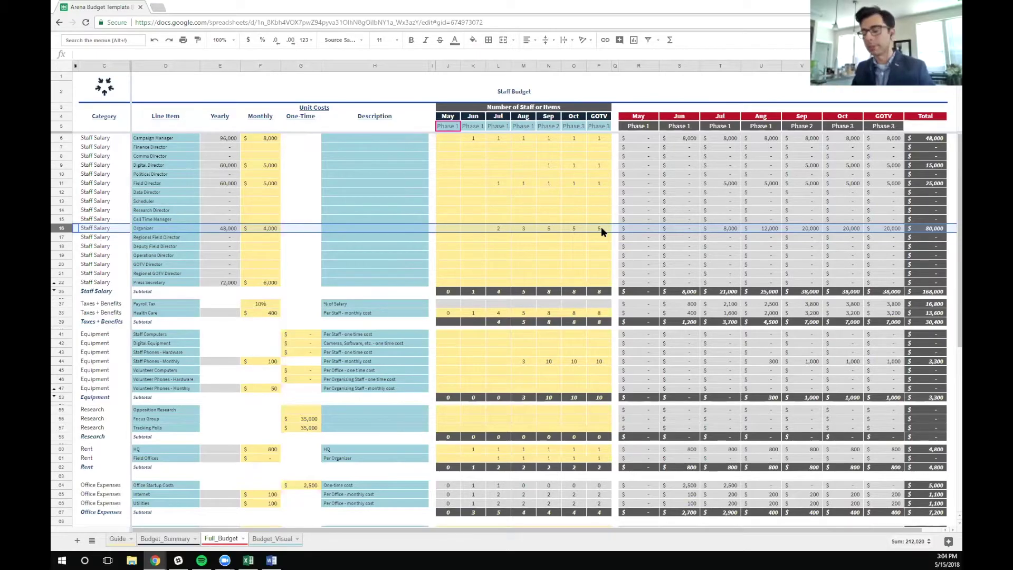
# Examine the calculated monthly cost columns from May to GOTV and the Staff Salary subtotal row
pyautogui.click(696, 248)
pyautogui.moveTo(638, 67); pyautogui.dragTo(834, 94)
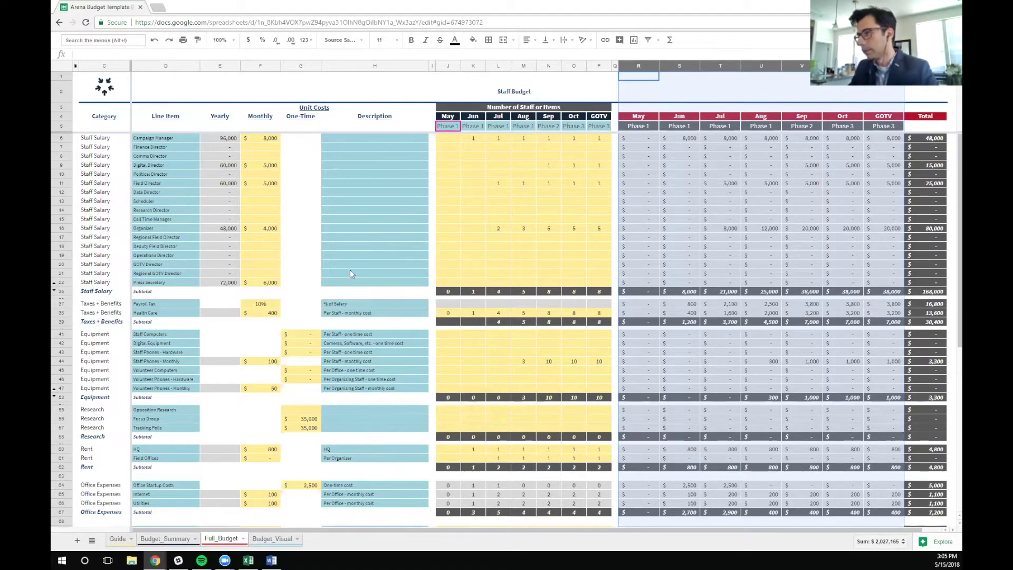
pyautogui.click(62, 291)
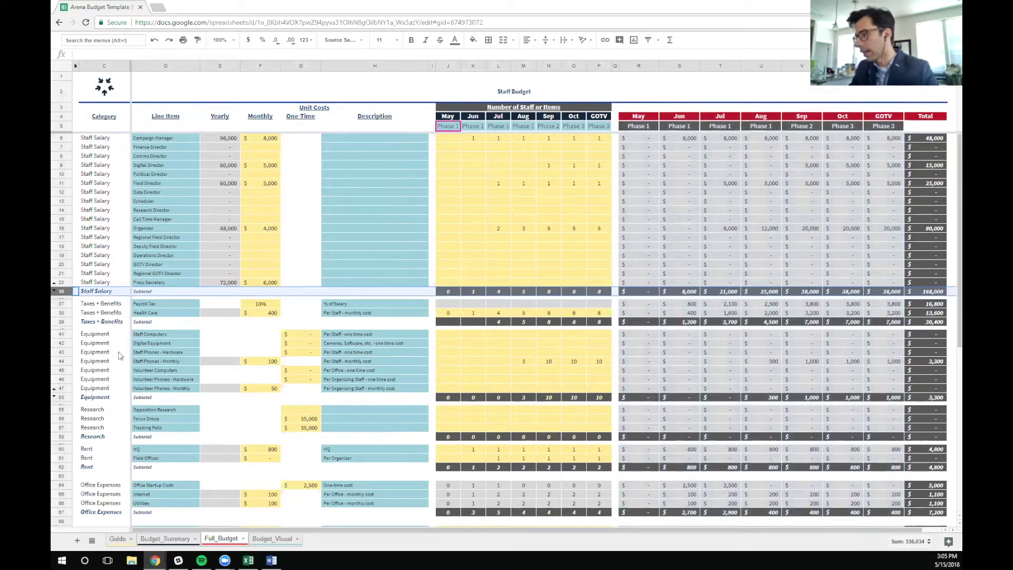
# Examine the Taxes + Benefits subtotal row and the Total Costs, Total Income and Cash on Hand rows ending the full budget
pyautogui.click(61, 322)
pyautogui.scroll(-10, 400, 341)
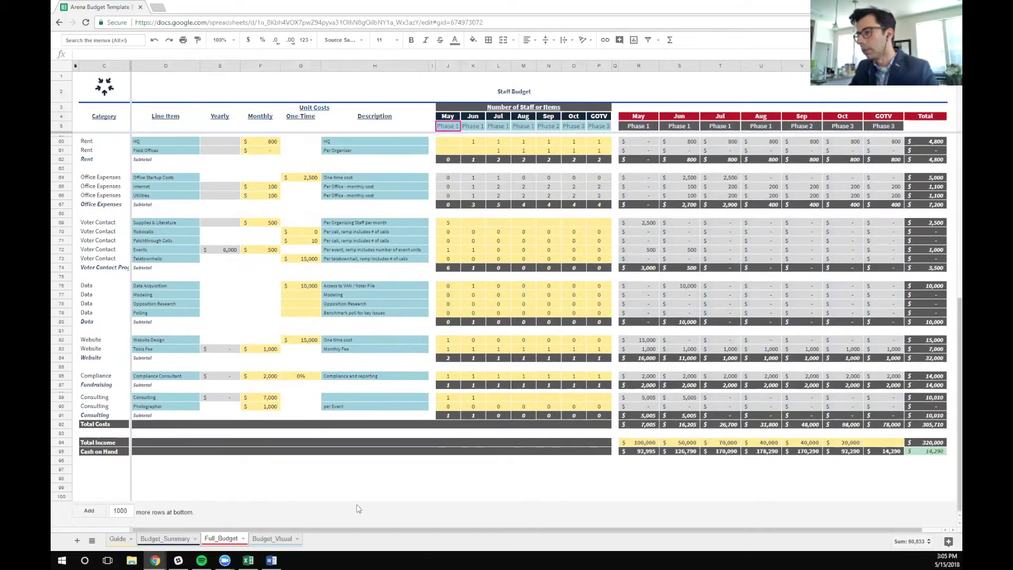
pyautogui.click(61, 421)
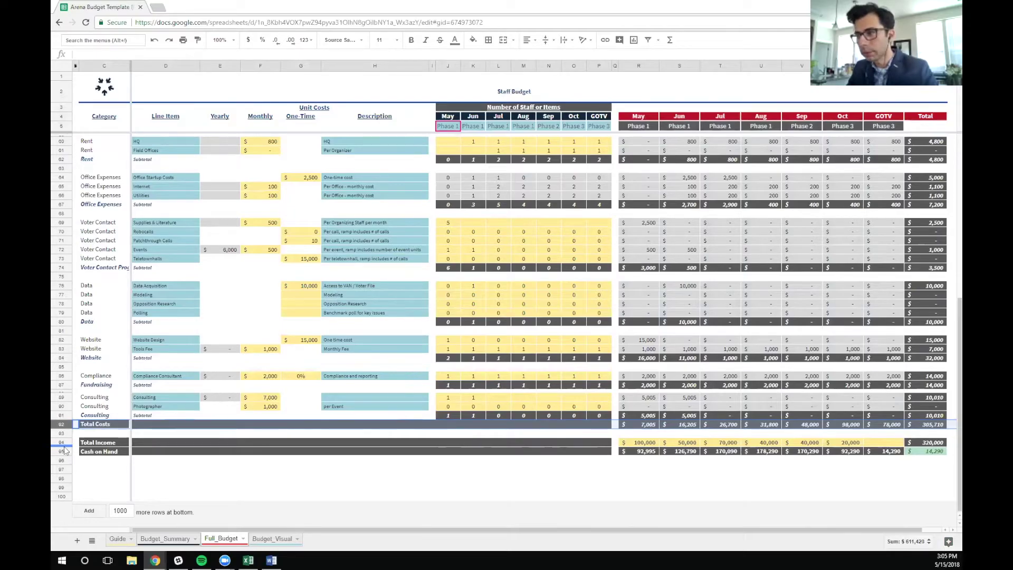
pyautogui.click(62, 443)
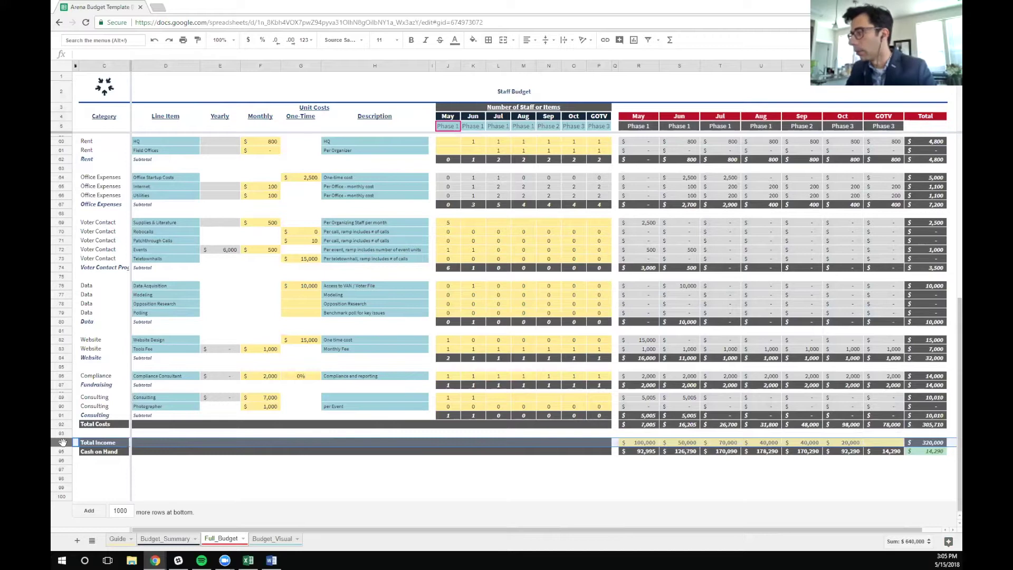
pyautogui.click(57, 451)
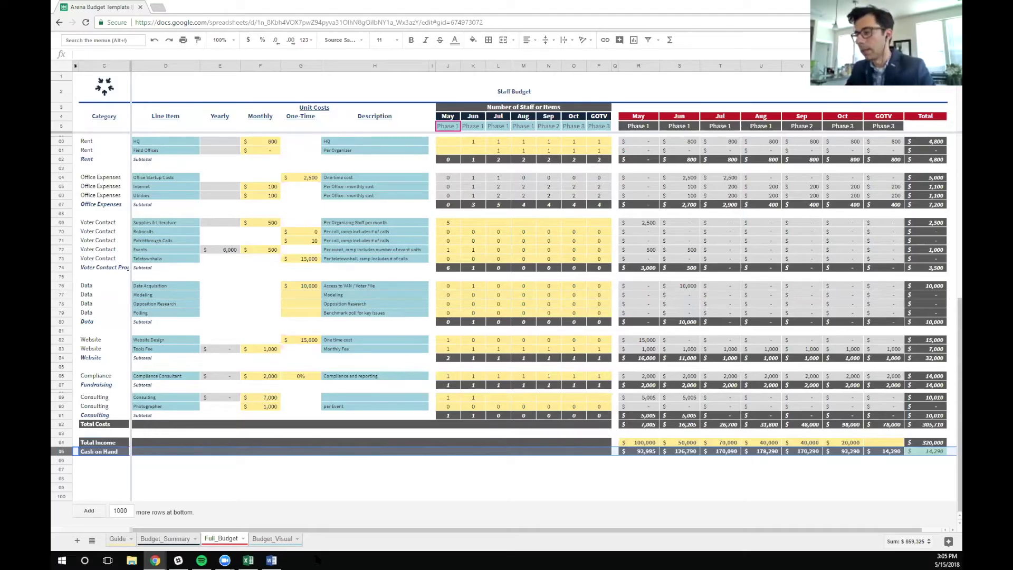
# Open the Budget_Visual sheet and inspect the chart's monthly costs, income and cash on hand for May, October and GOTV
pyautogui.click(275, 539)
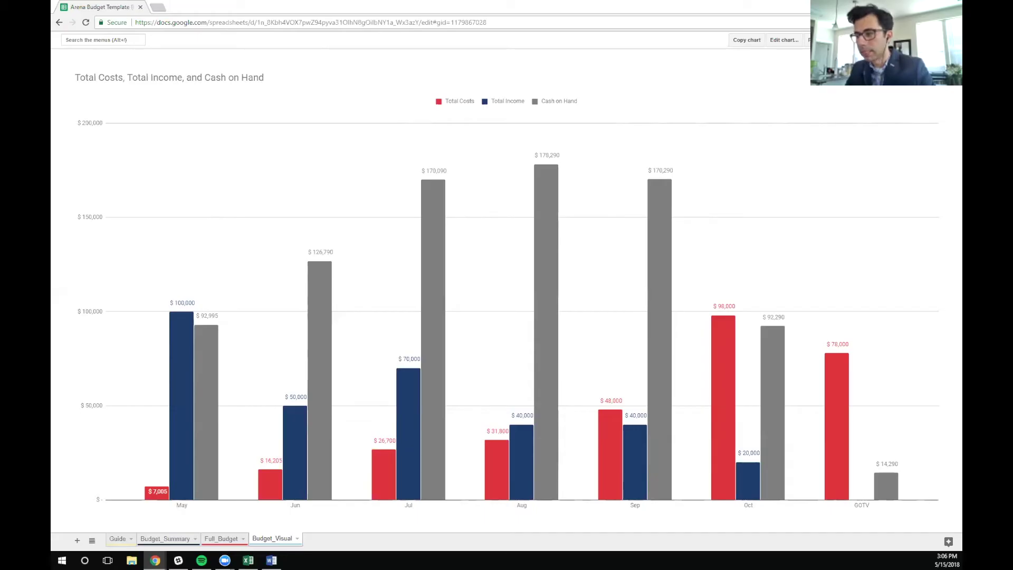
pyautogui.moveTo(184, 477)
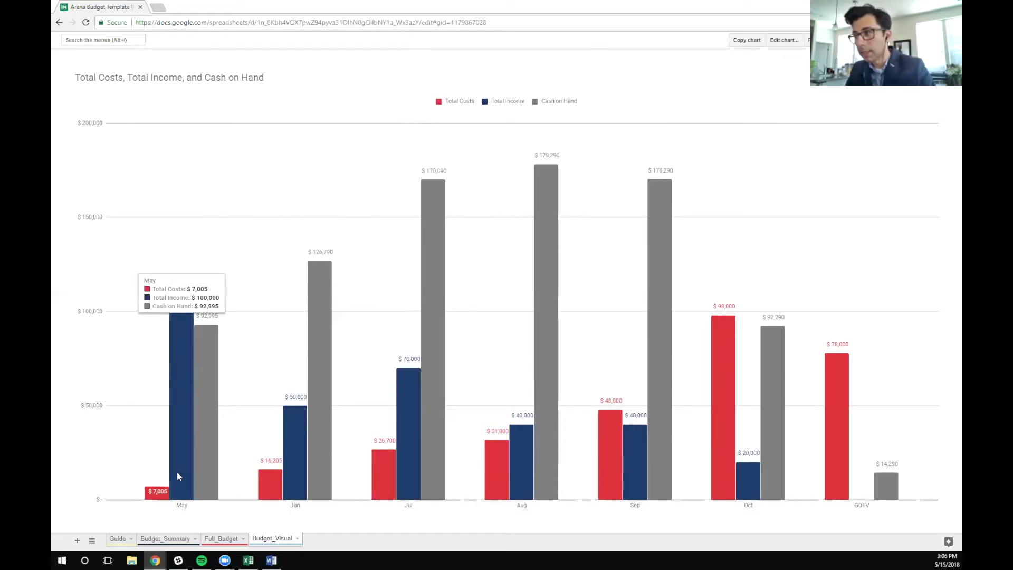
pyautogui.moveTo(429, 421)
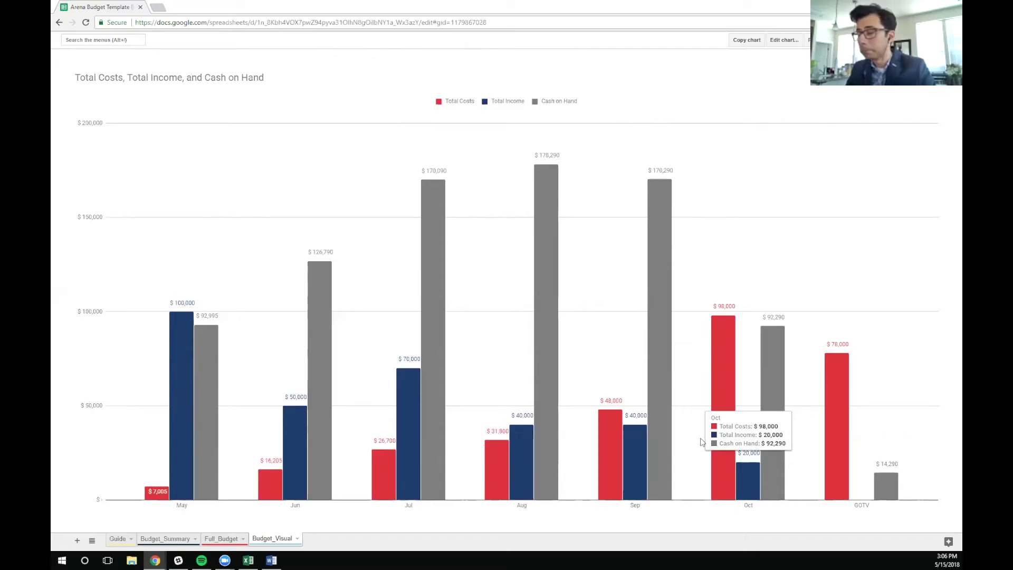
pyautogui.moveTo(842, 268)
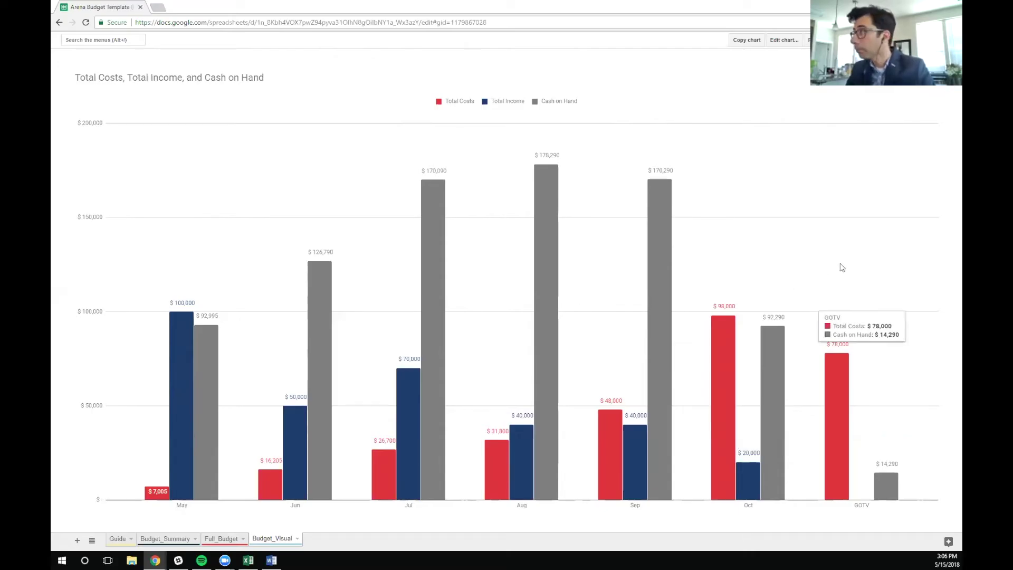
# Revisit the Full_Budget, Budget_Summary and Budget_Visual sheets for a recap, finishing on the Guide sheet
pyautogui.click(229, 539)
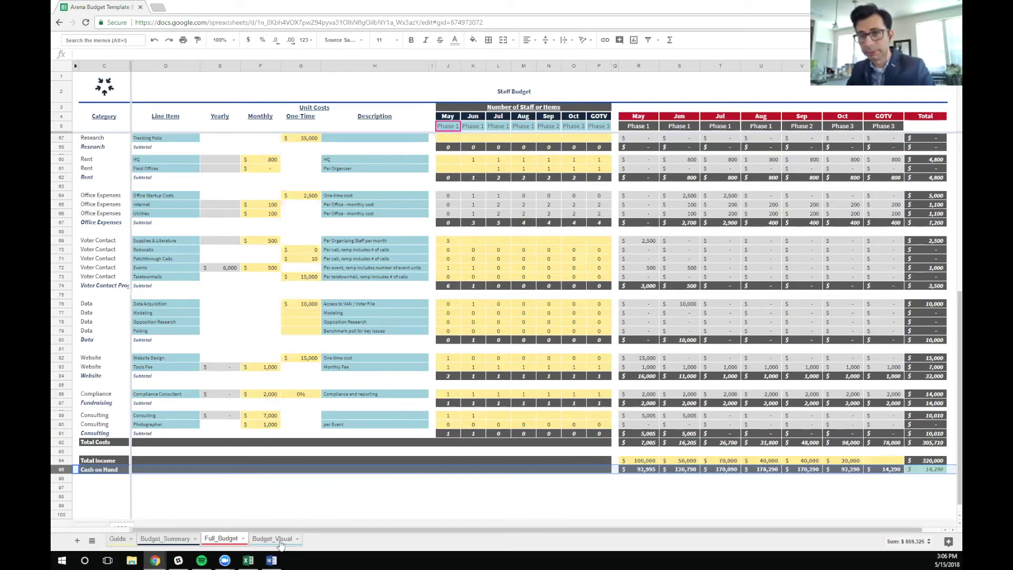
pyautogui.click(165, 539)
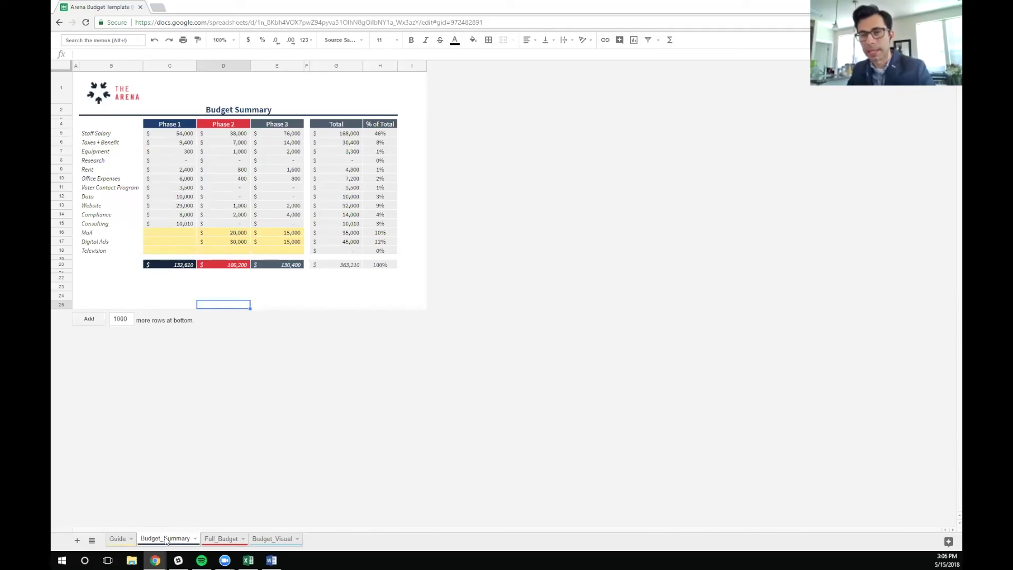
pyautogui.click(273, 540)
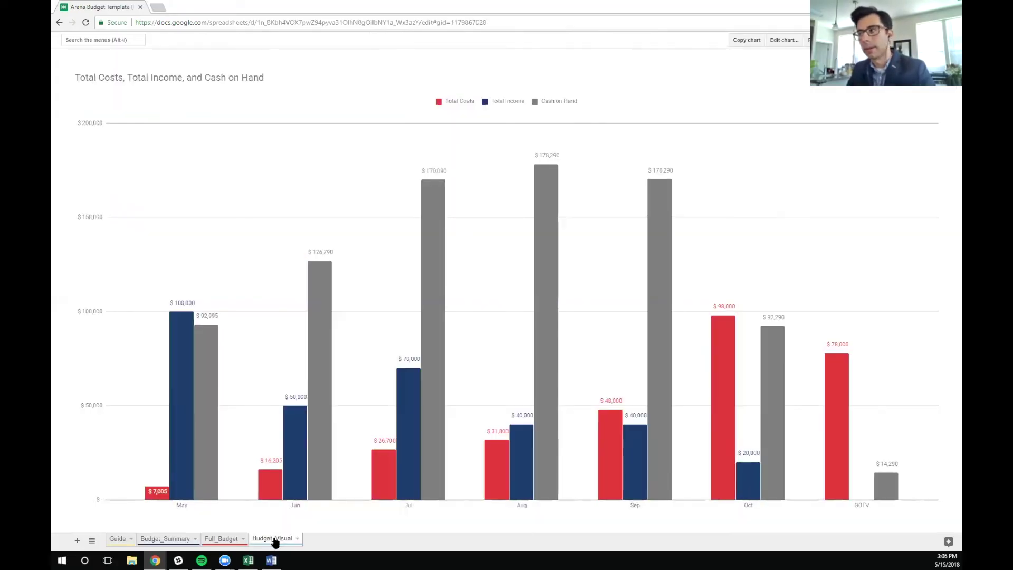
pyautogui.click(156, 540)
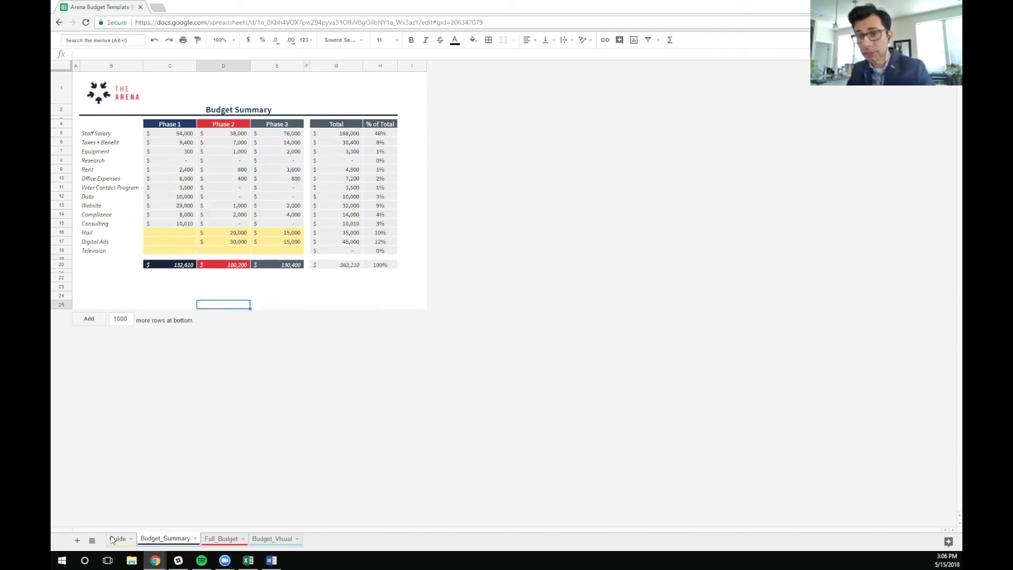
pyautogui.click(117, 539)
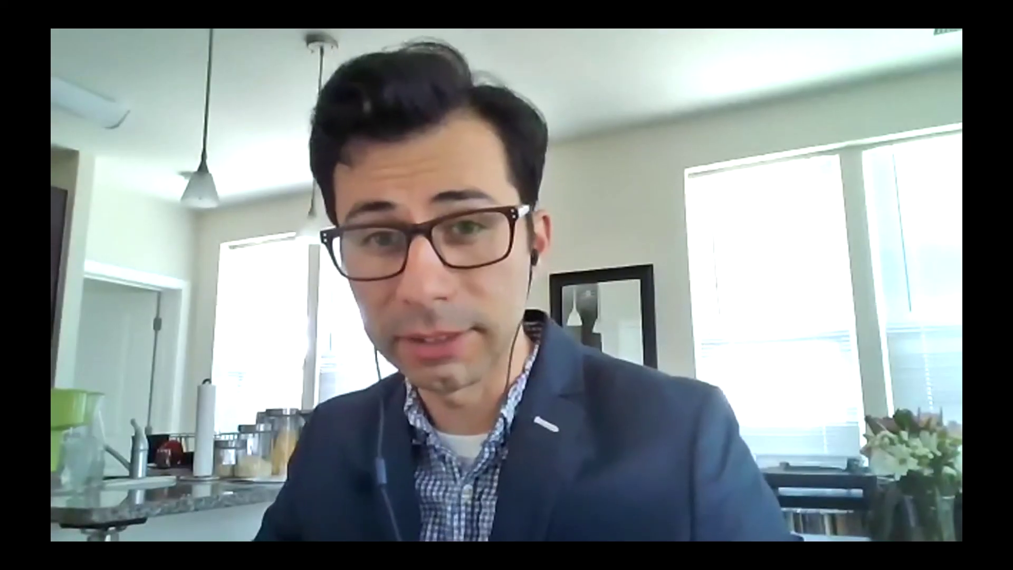